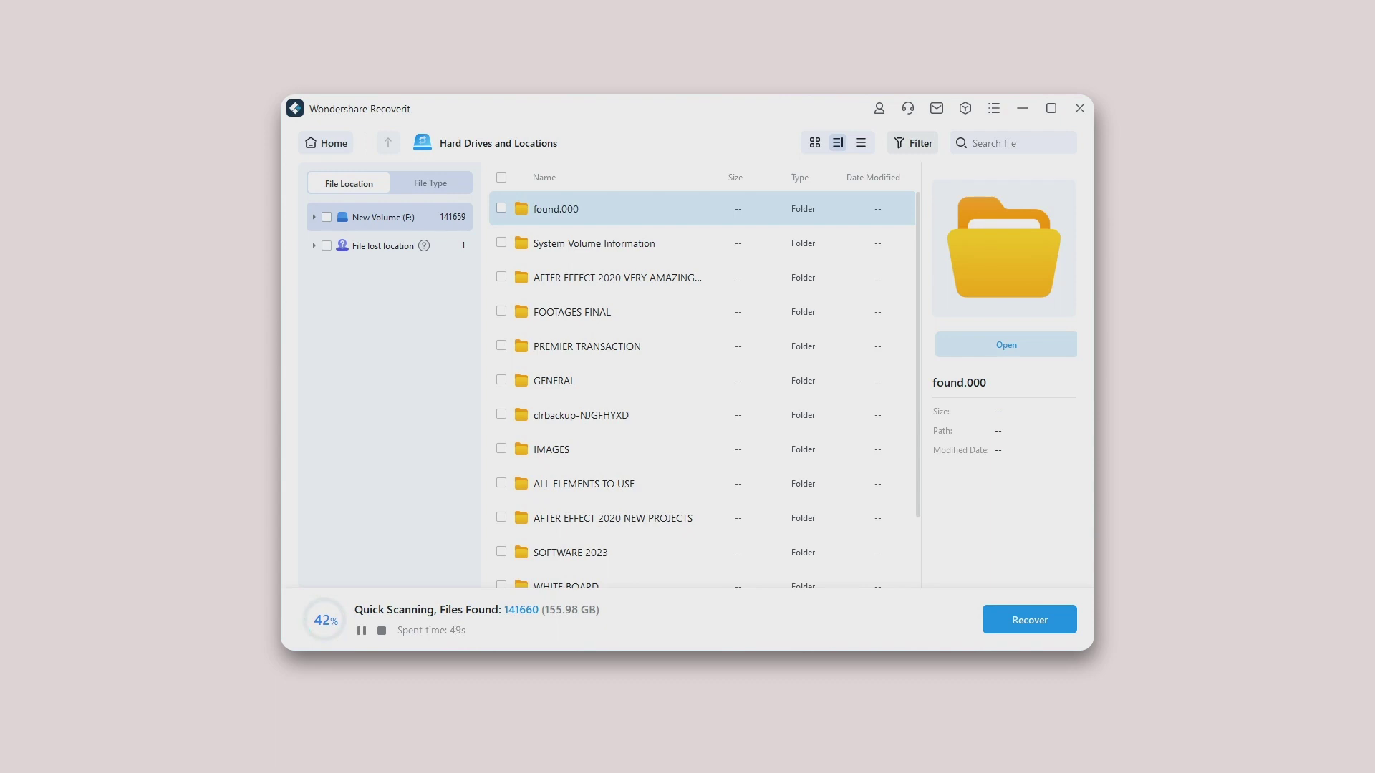
# Pause the quick scan and look through the found files by file type and by file location.
pyautogui.click(362, 630)
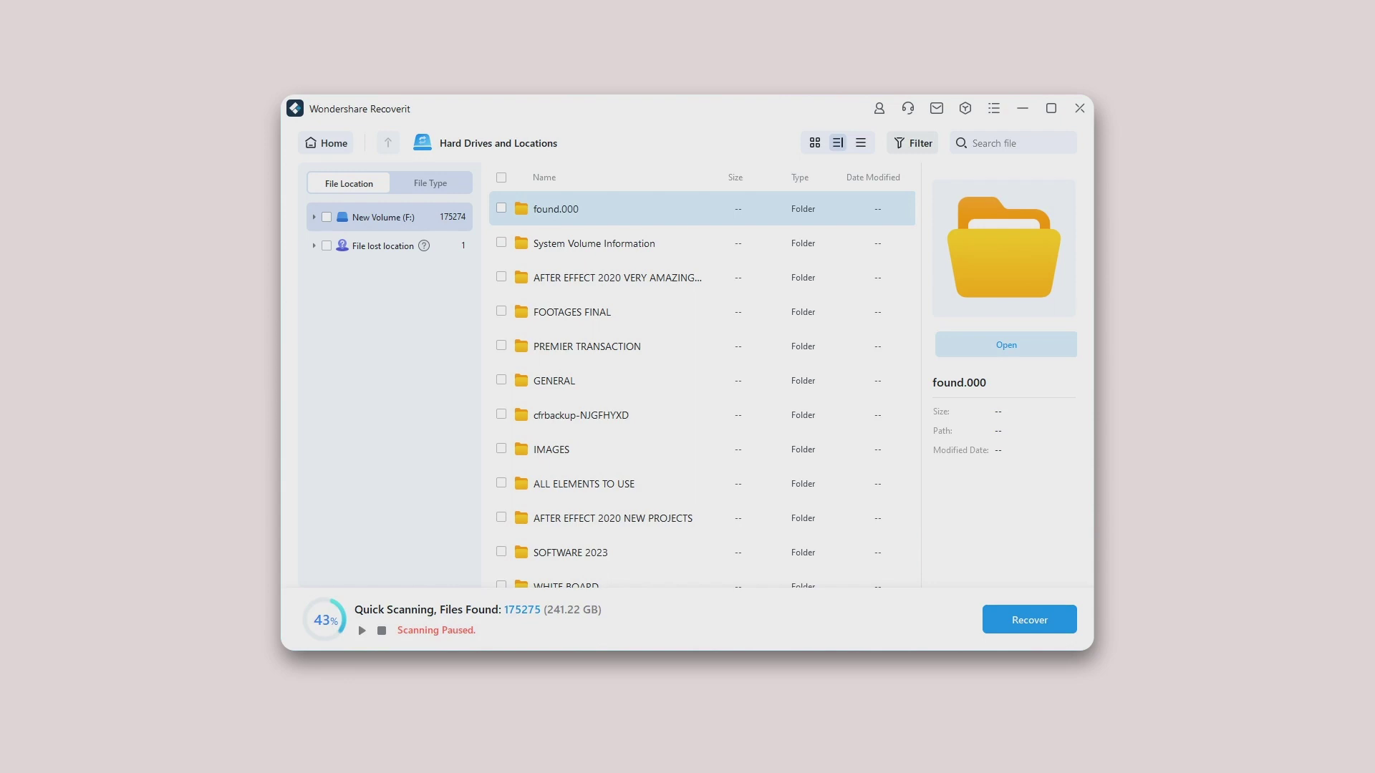
pyautogui.click(419, 182)
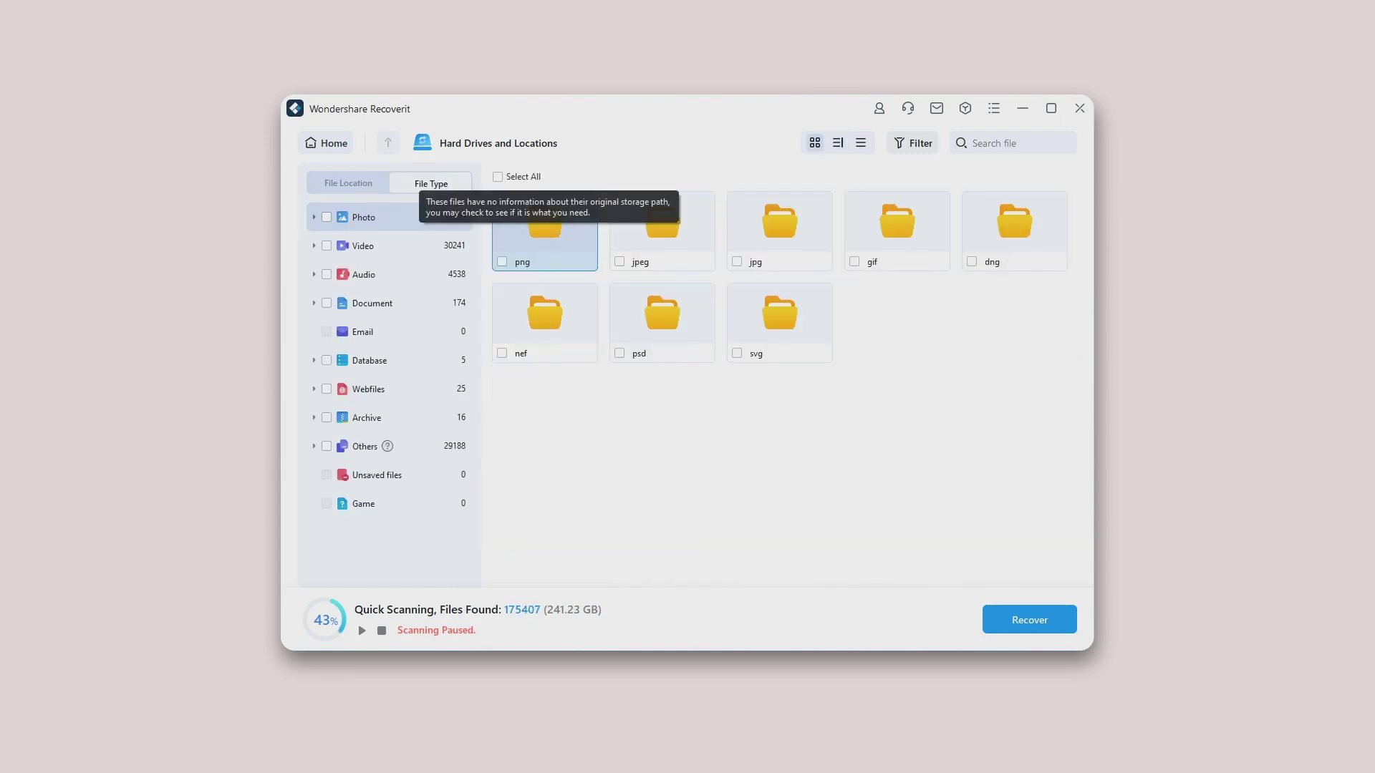
pyautogui.click(348, 183)
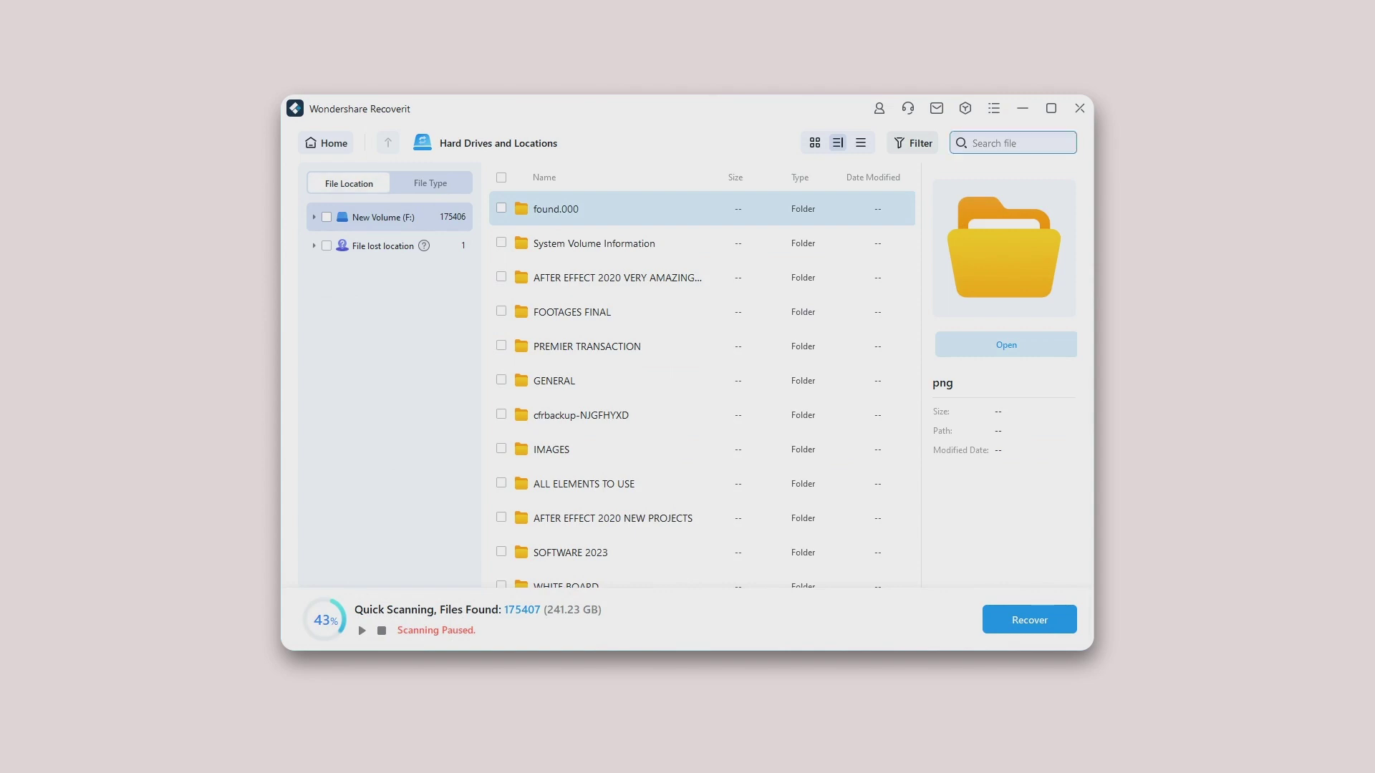
# Show the result filters and search the scanned files for a person's first name.
pyautogui.click(912, 143)
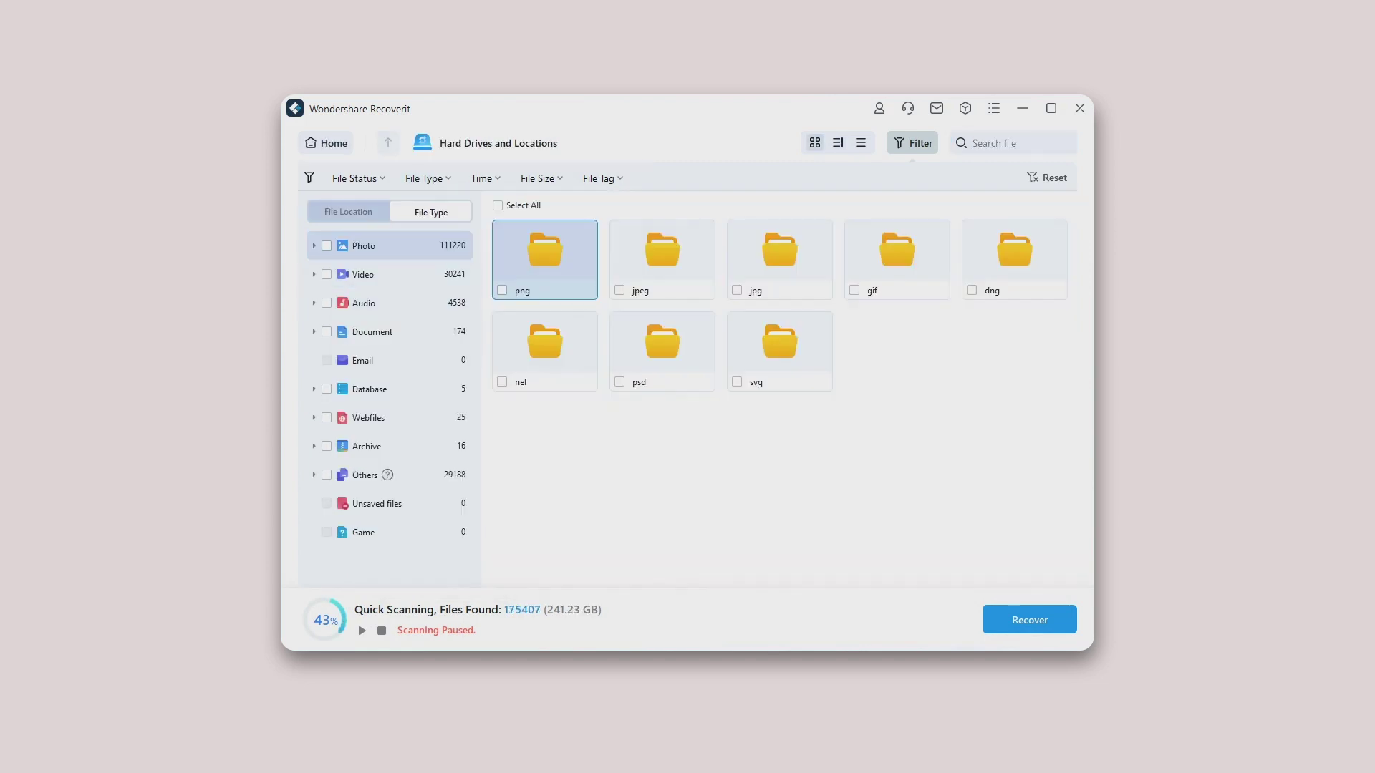
pyautogui.click(348, 212)
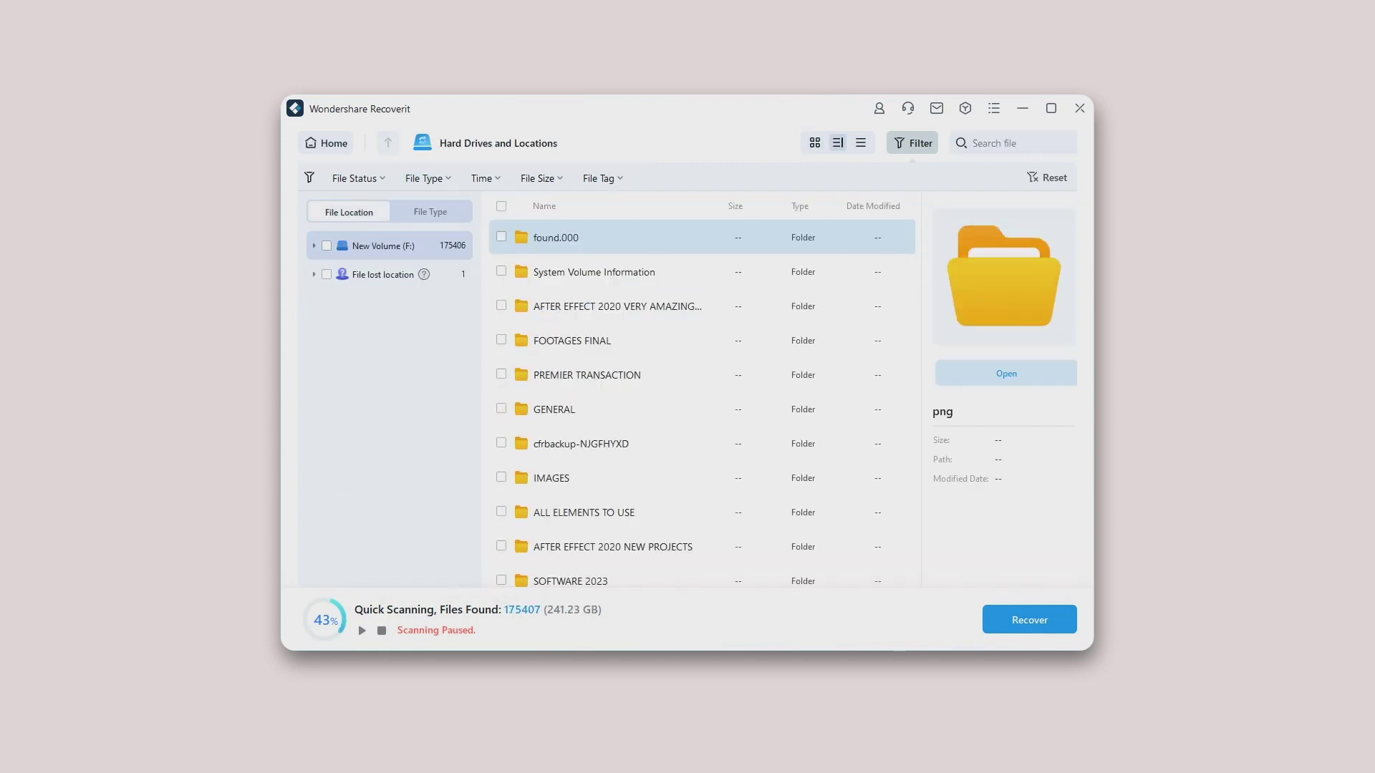
pyautogui.click(1012, 143)
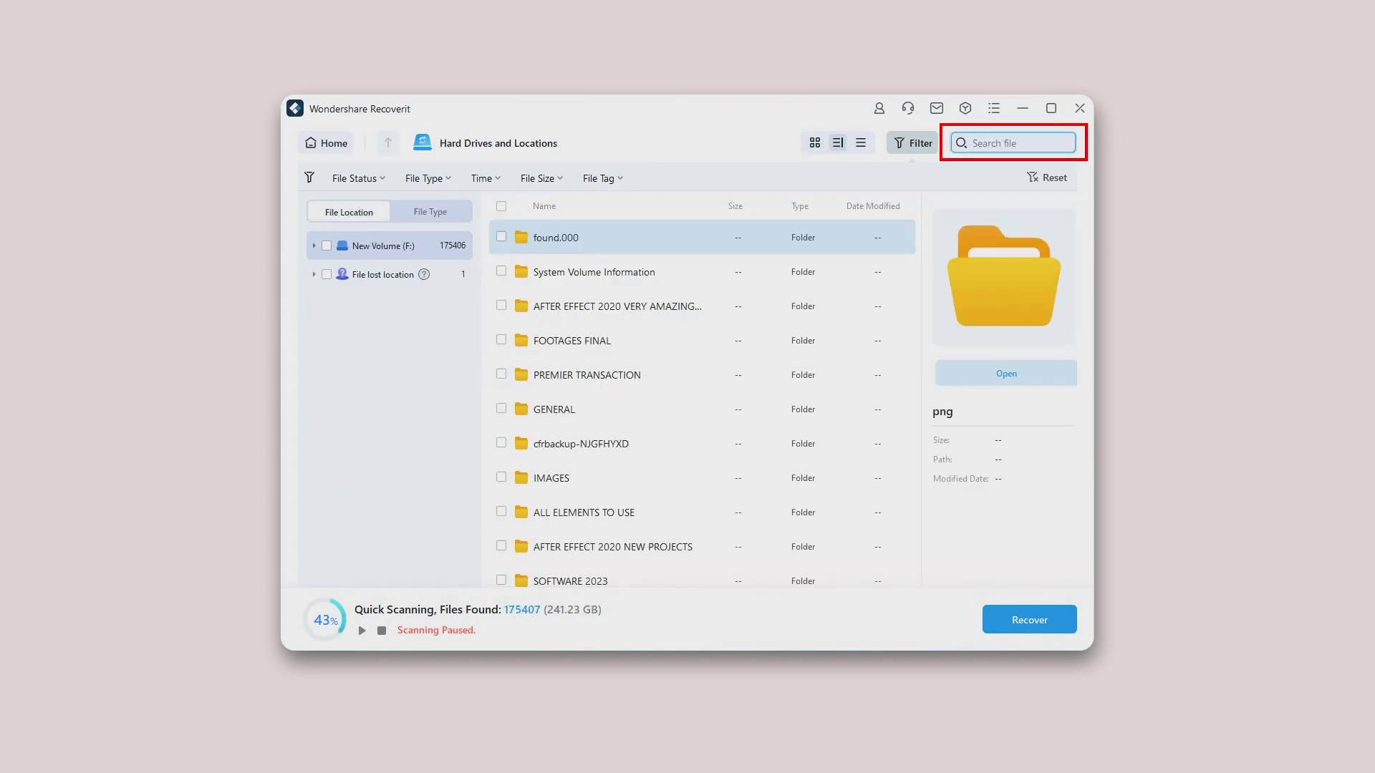
pyautogui.write('sandip')
pyautogui.press('Return')
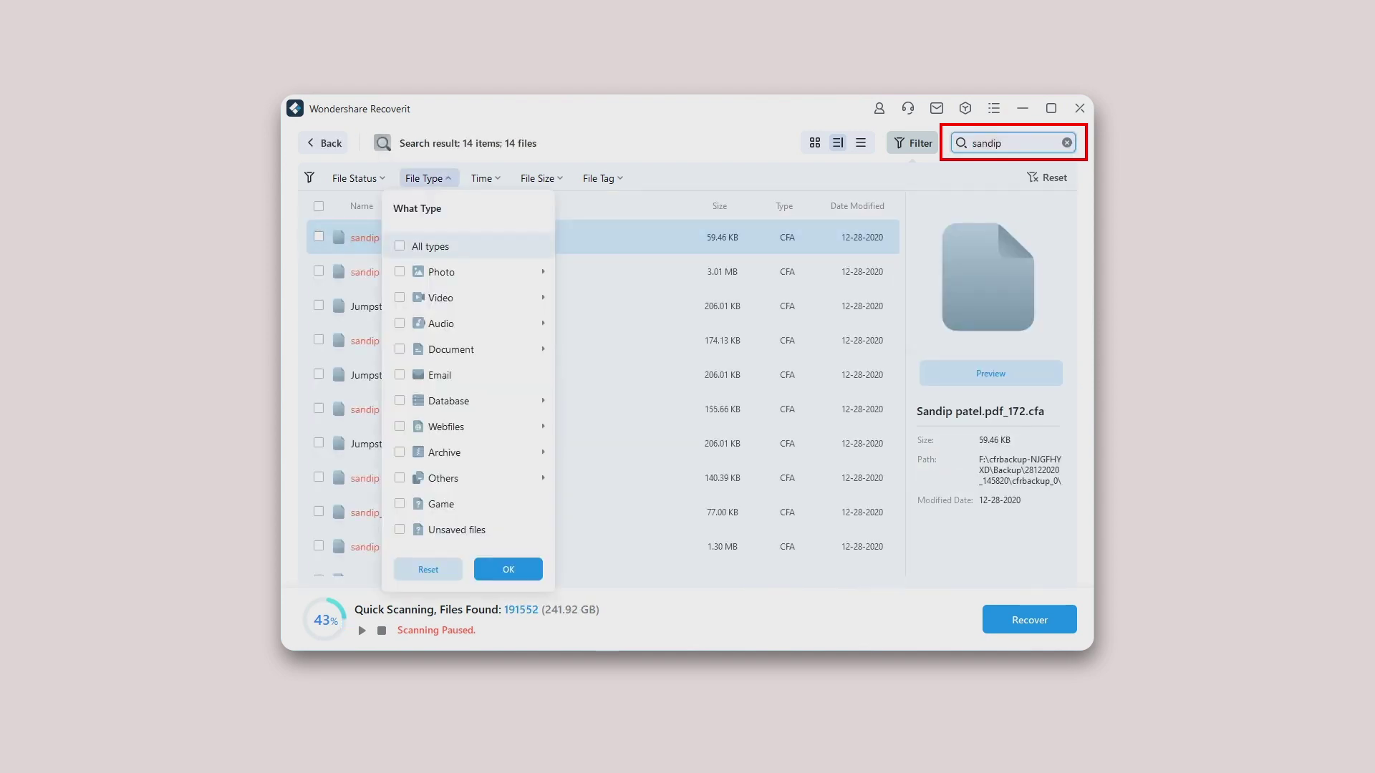
# Filter the search results to include all file types and check the available time filter options.
pyautogui.click(399, 246)
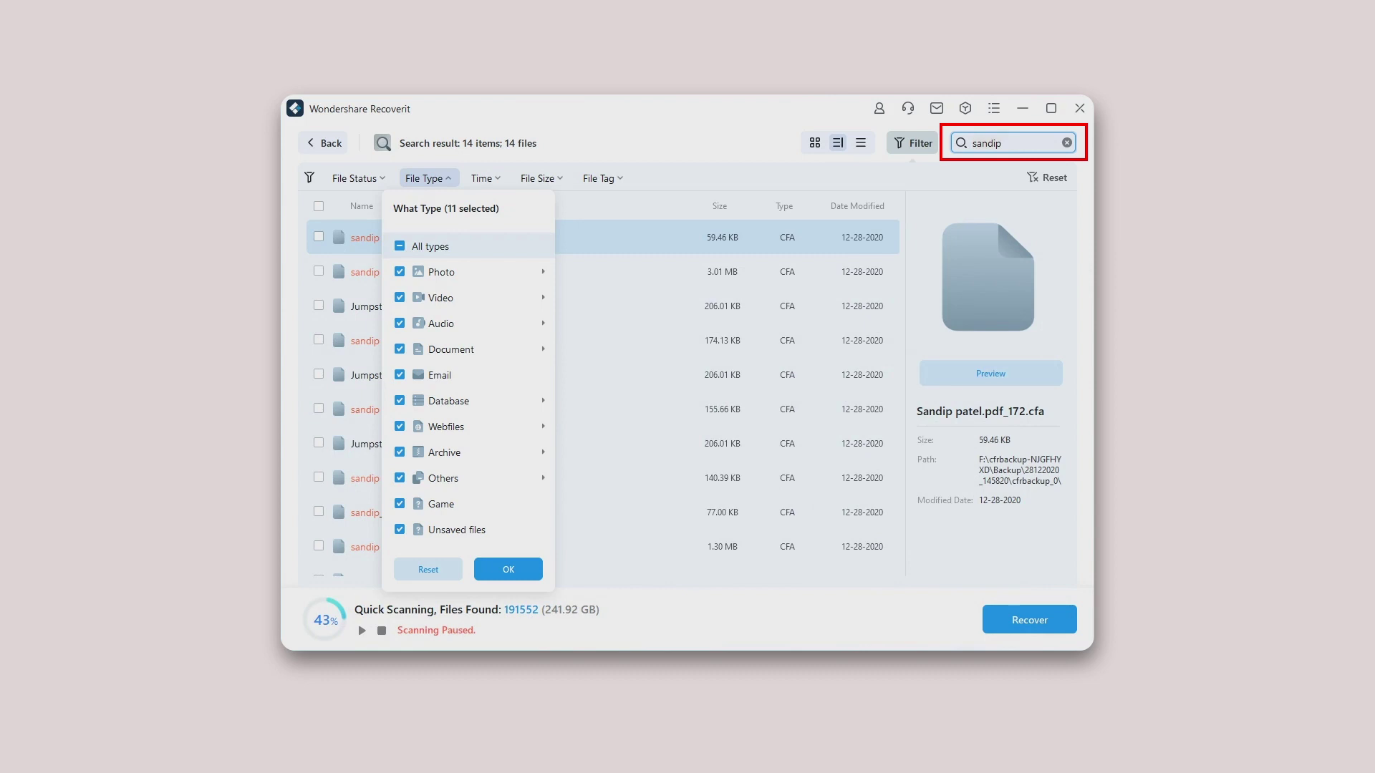
pyautogui.click(507, 569)
pyautogui.click(485, 178)
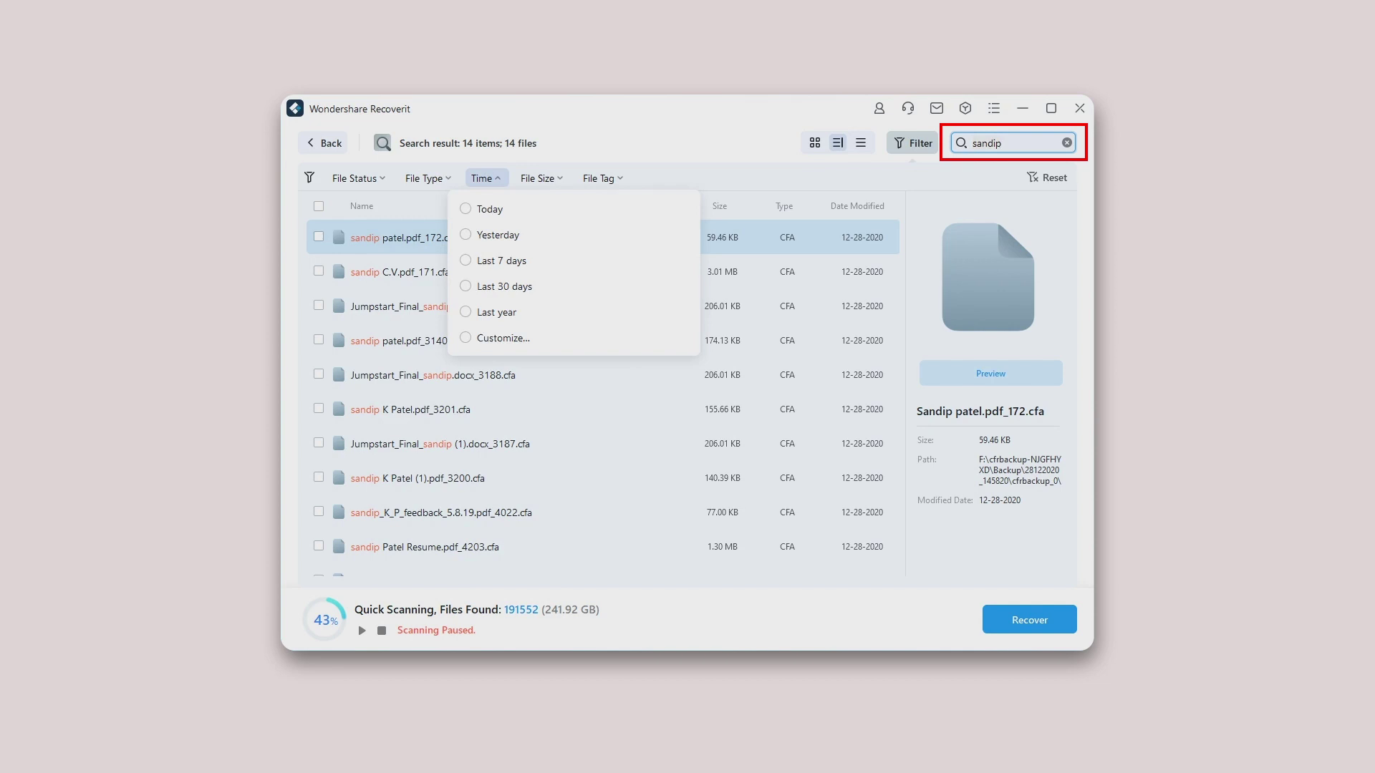
pyautogui.click(485, 178)
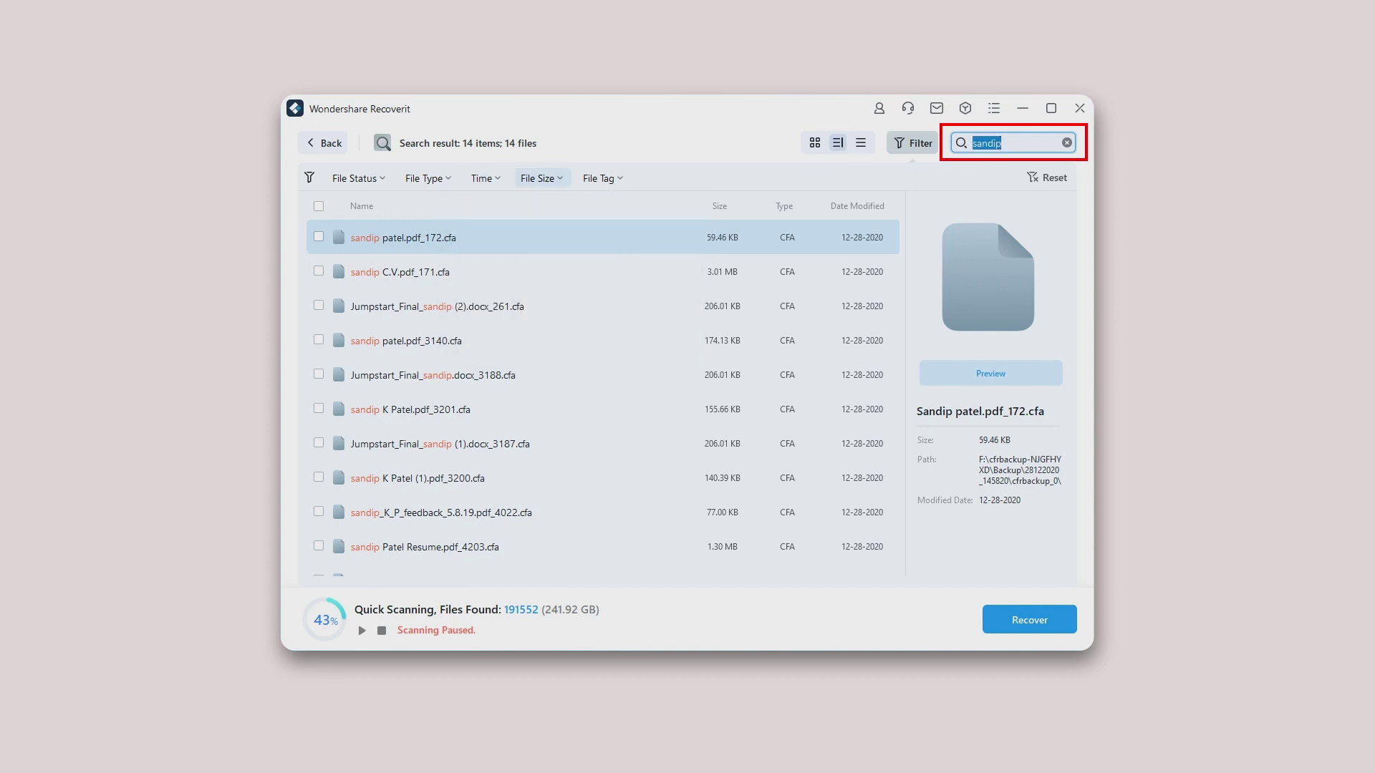
# Apply a custom file size filter of 500 to the search results and open the file status options.
pyautogui.click(540, 178)
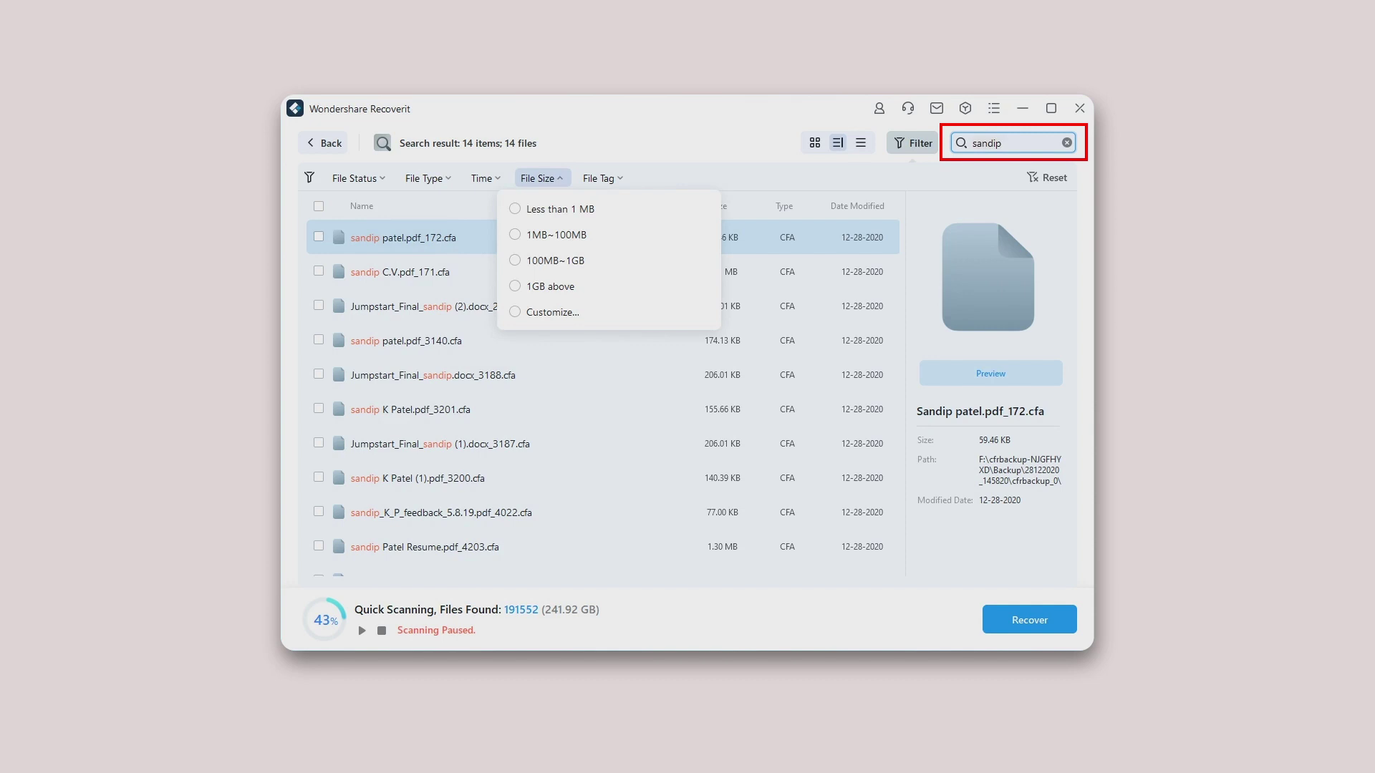
pyautogui.click(514, 311)
pyautogui.doubleClick(617, 336)
pyautogui.write('500')
pyautogui.click(692, 335)
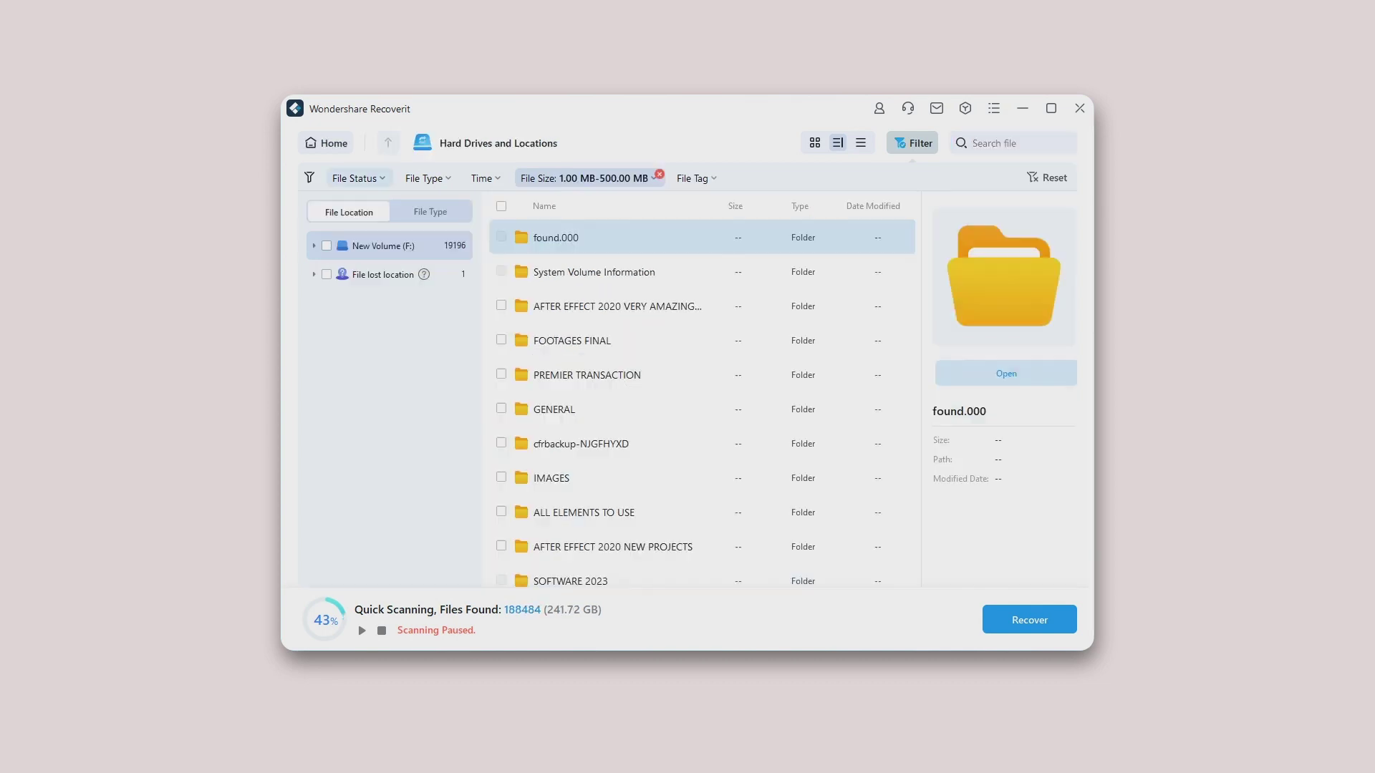
pyautogui.click(359, 178)
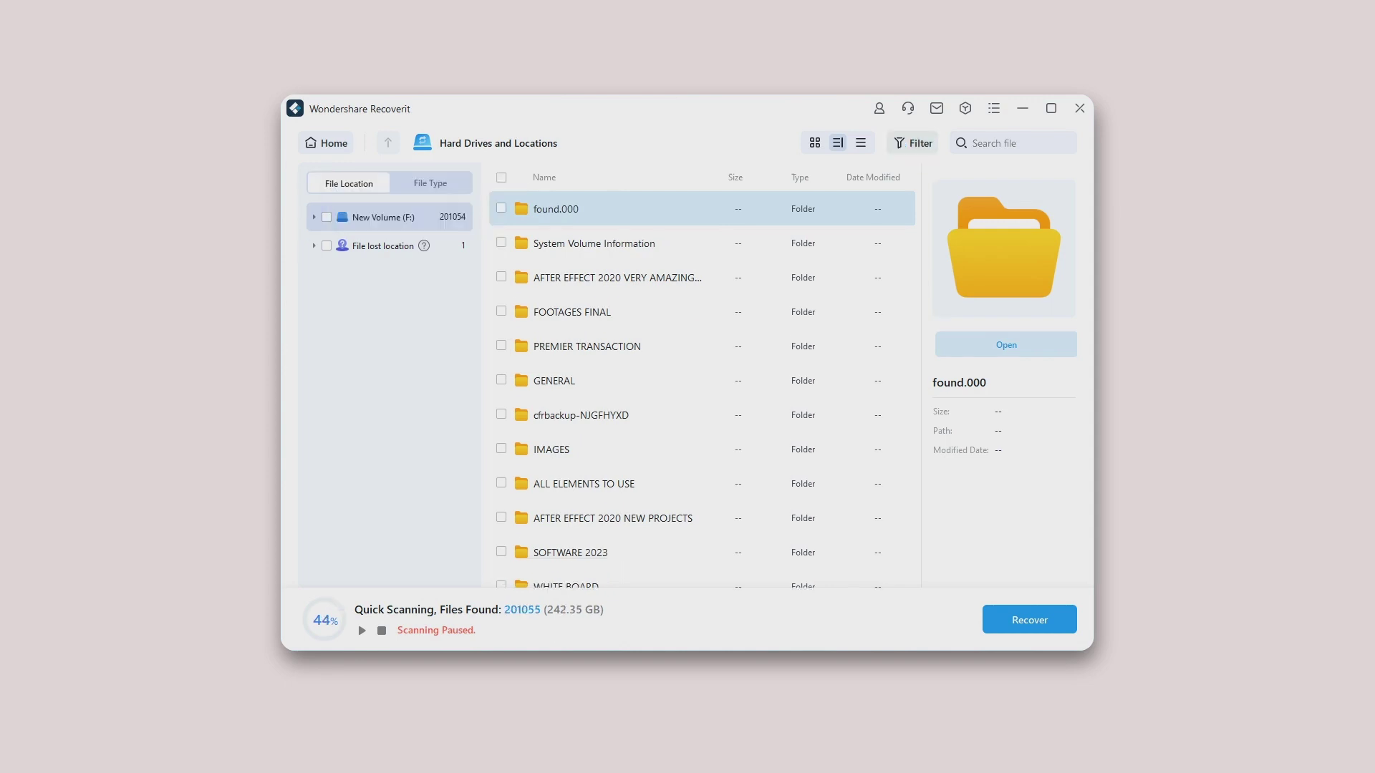
# Resume the paused quick scan and stop it.
pyautogui.click(361, 630)
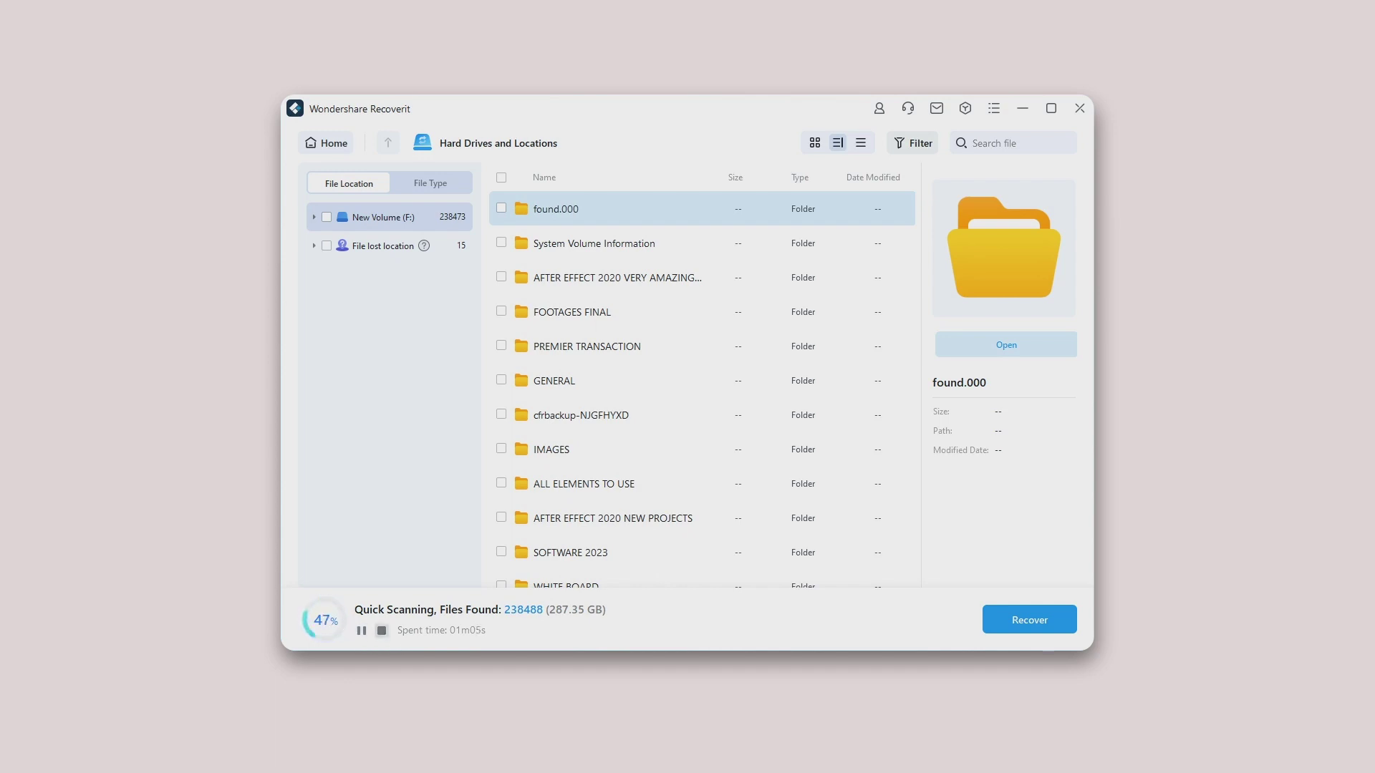
pyautogui.click(381, 630)
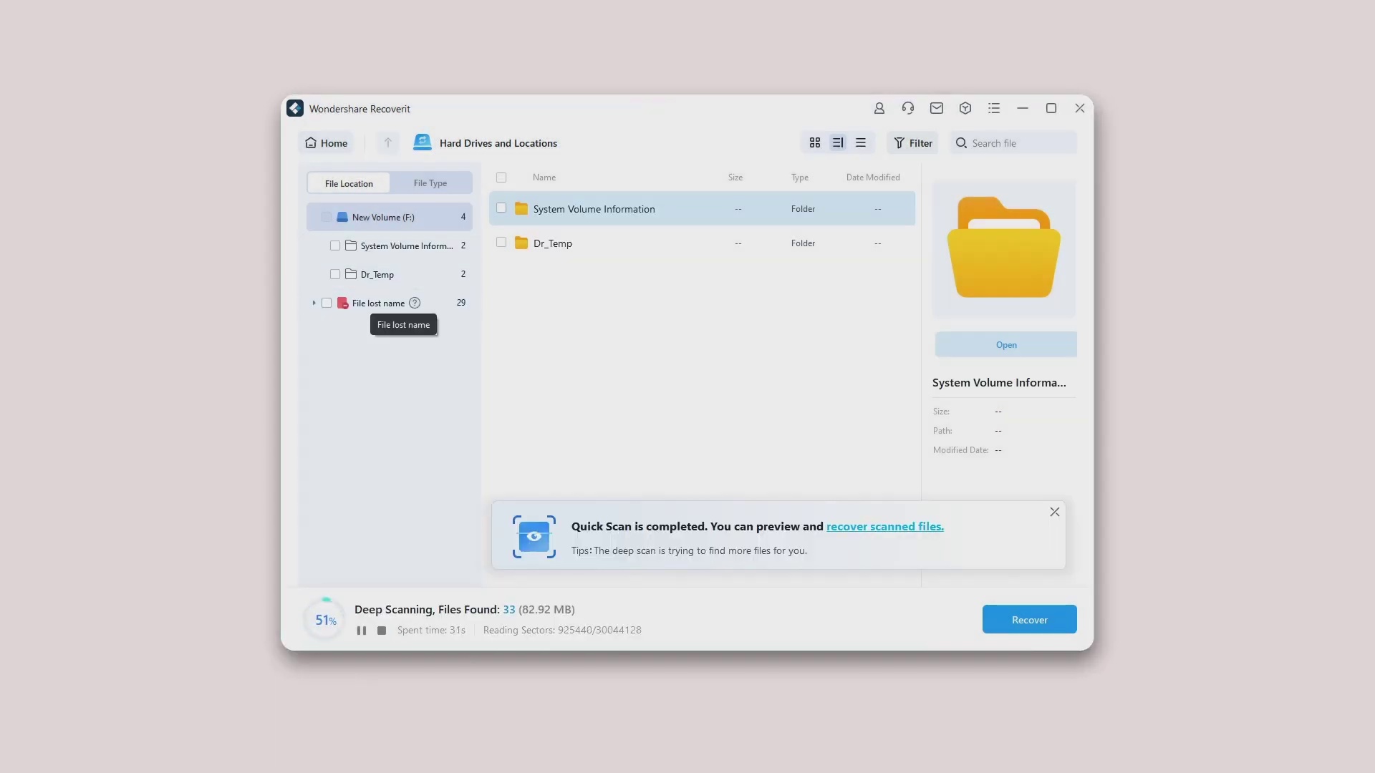
# Preview lost file name (1).jpg from the File lost name results and the file in the m4v folder.
pyautogui.click(369, 302)
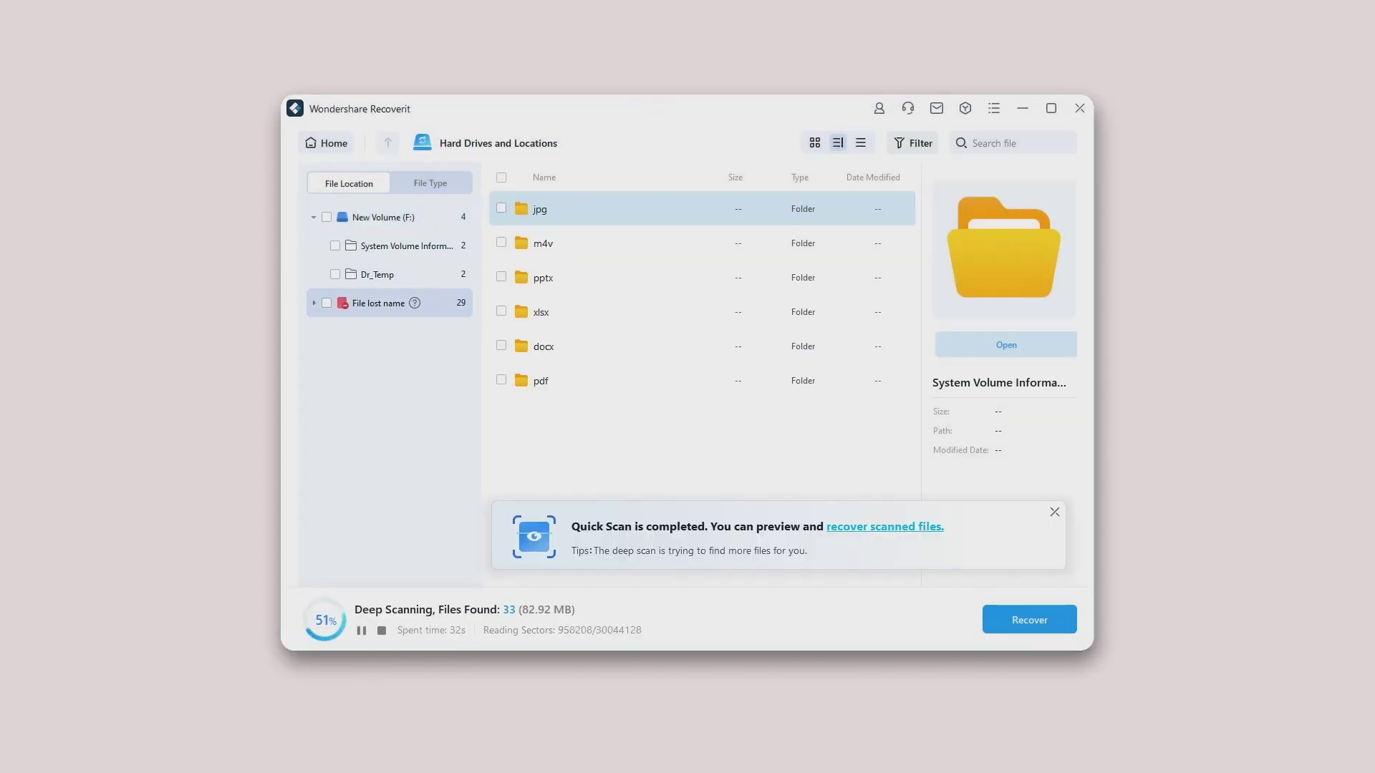
pyautogui.doubleClick(545, 209)
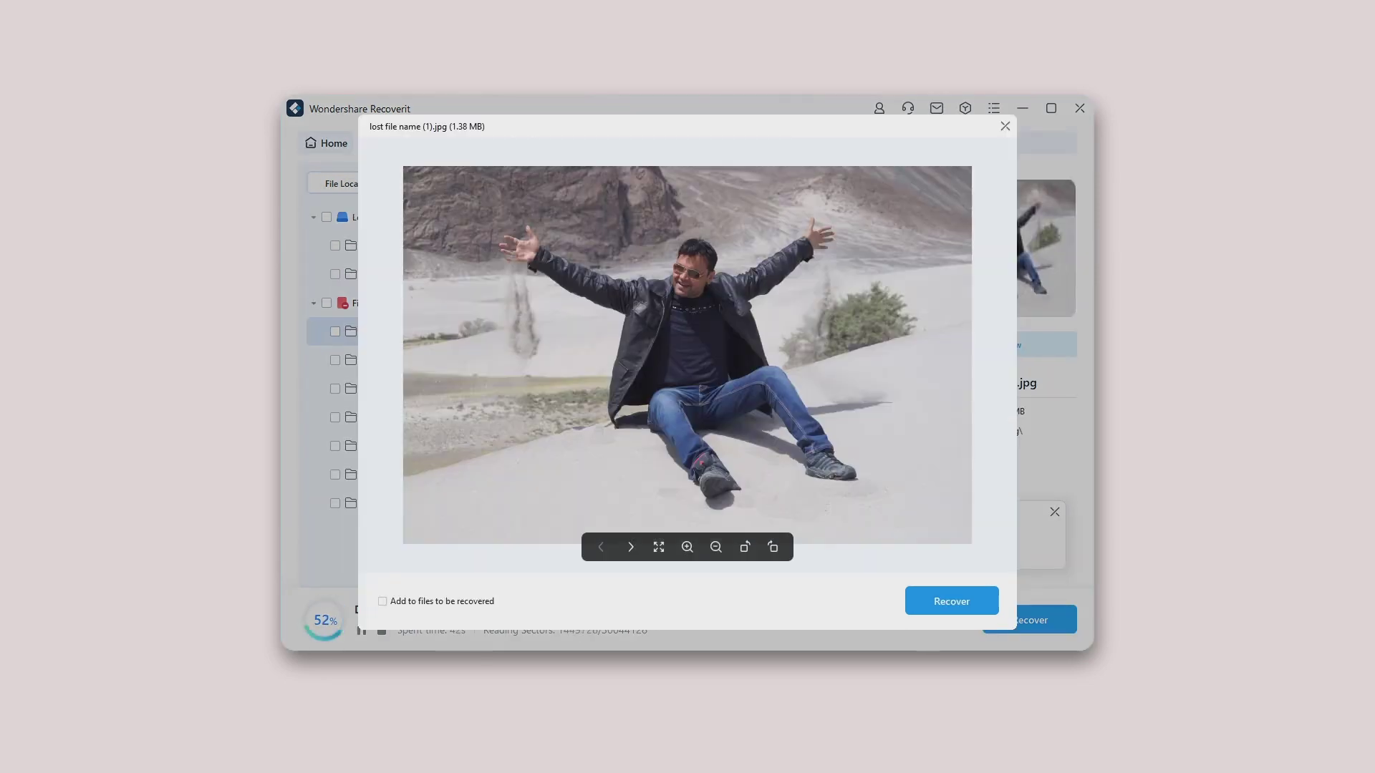
pyautogui.click(1004, 126)
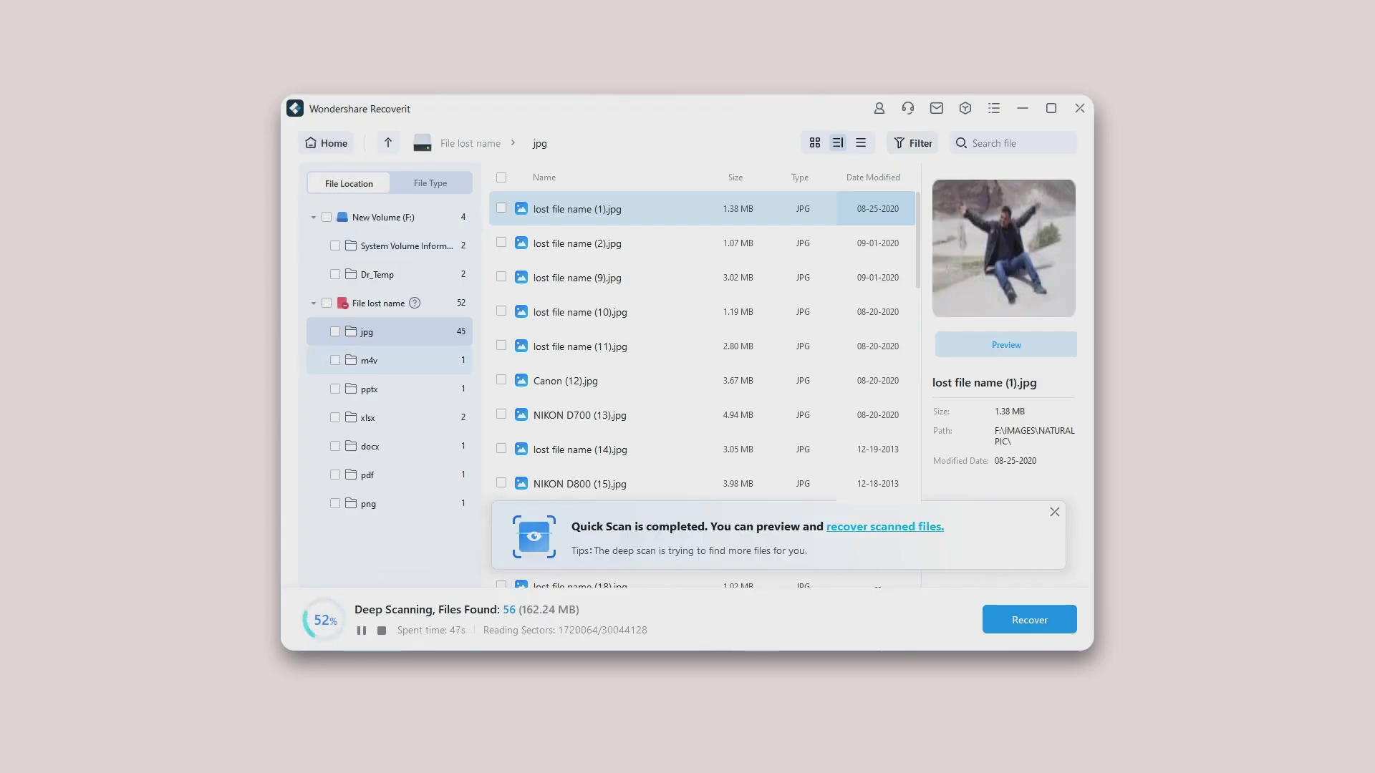
pyautogui.click(388, 360)
pyautogui.doubleClick(608, 208)
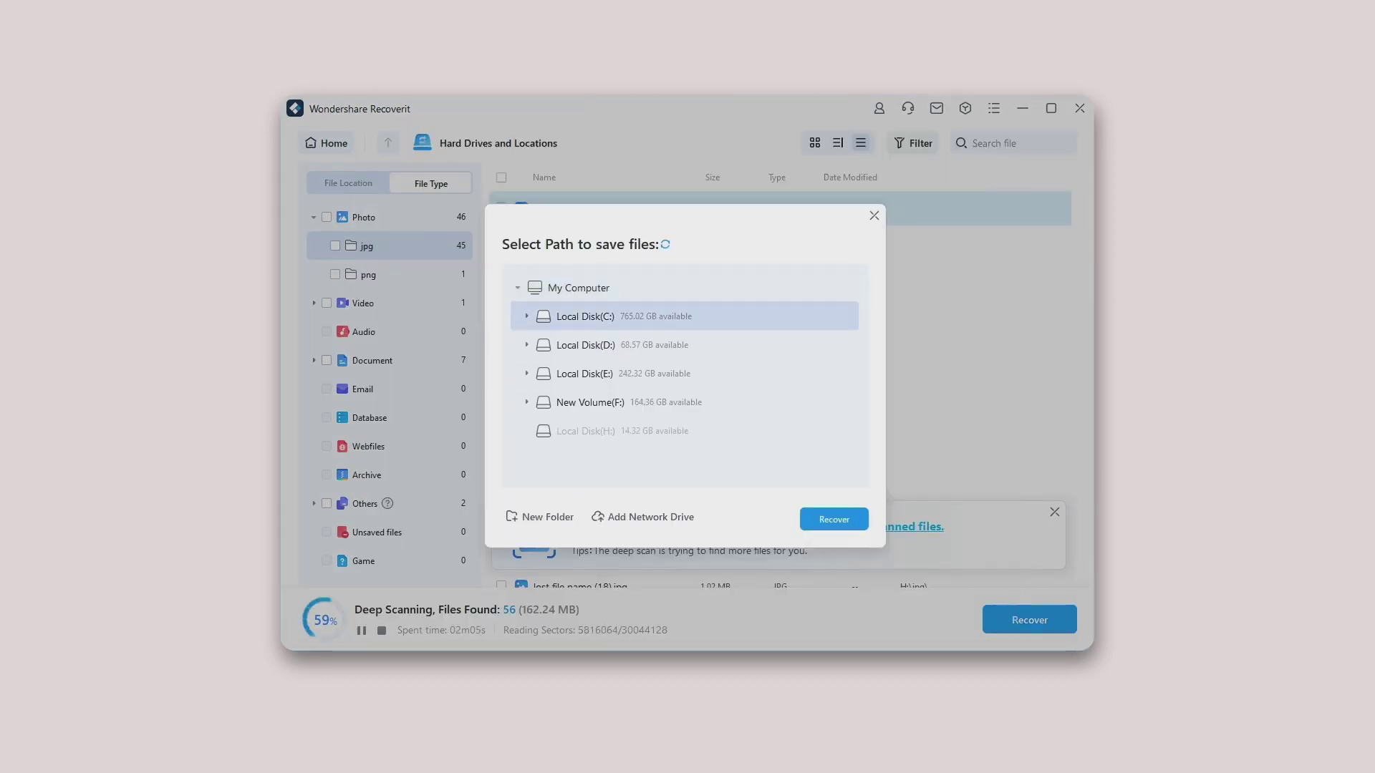
pyautogui.click(539, 516)
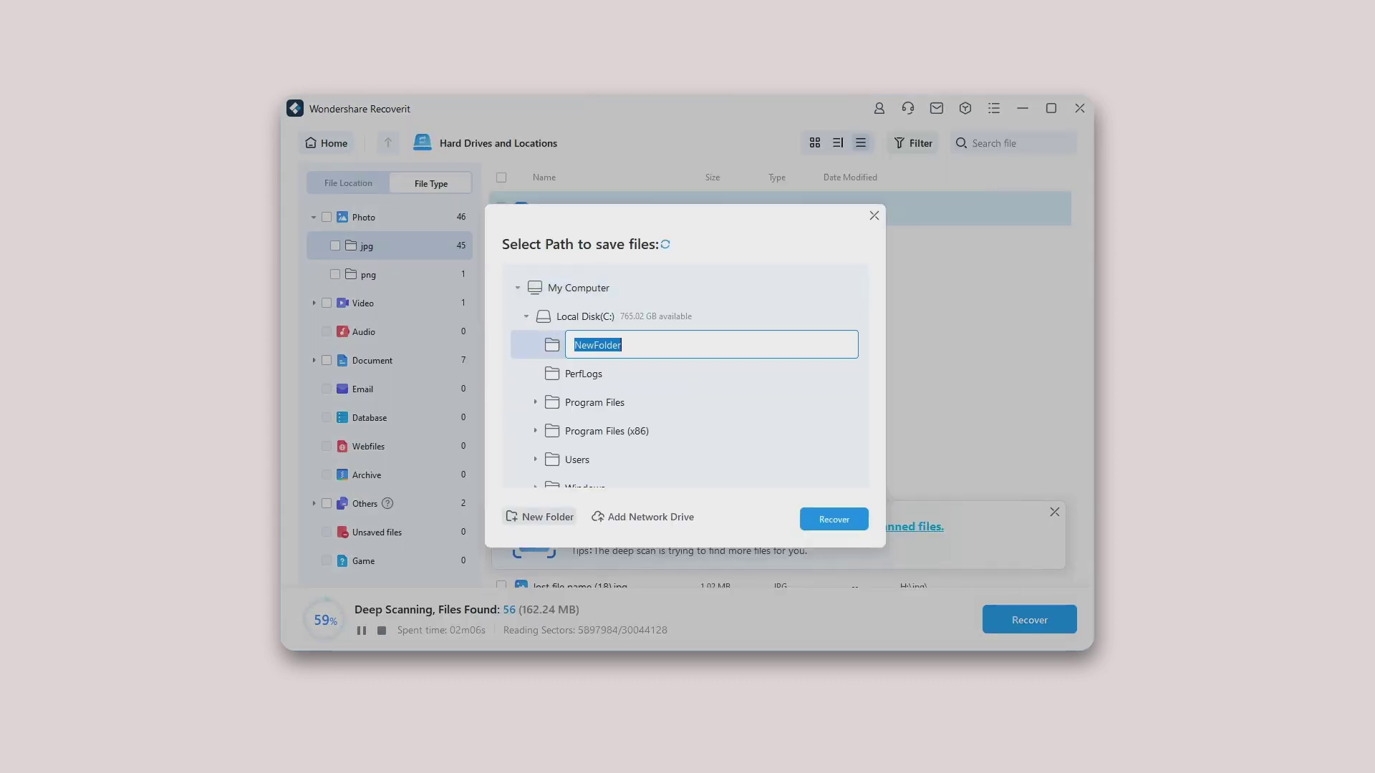
pyautogui.write('Data rec')
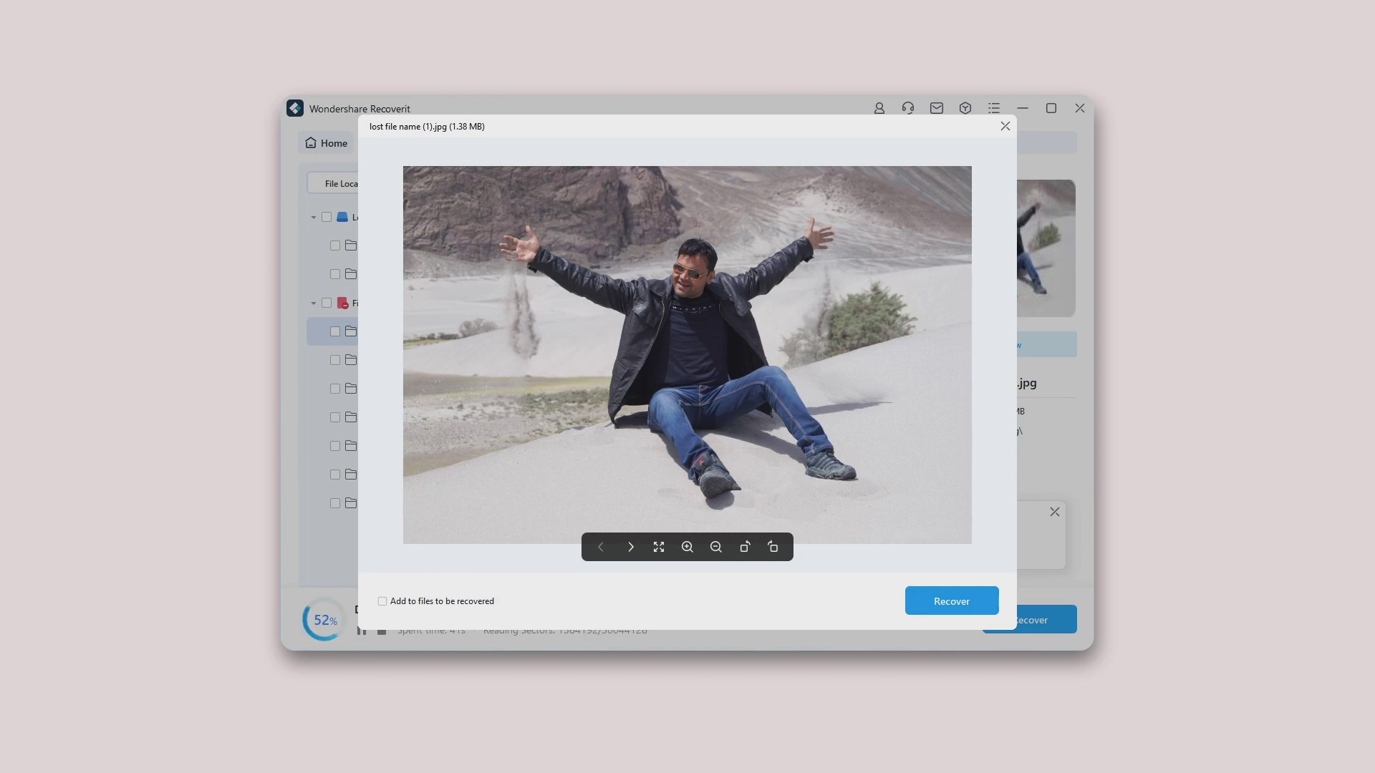
pyautogui.click(1005, 126)
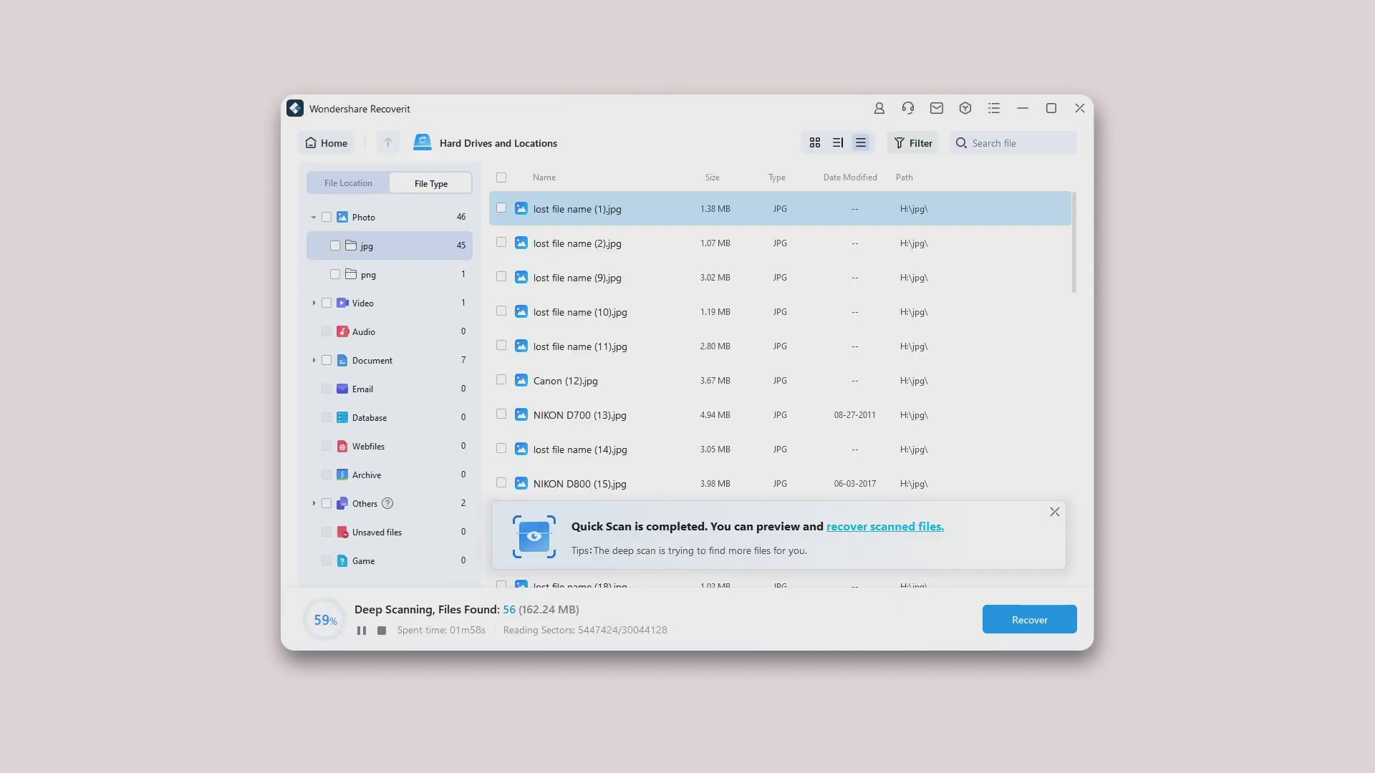
# Preview lost file name (1).jpg from the jpg photo results and start recovering it.
pyautogui.doubleClick(577, 208)
pyautogui.press('Return')
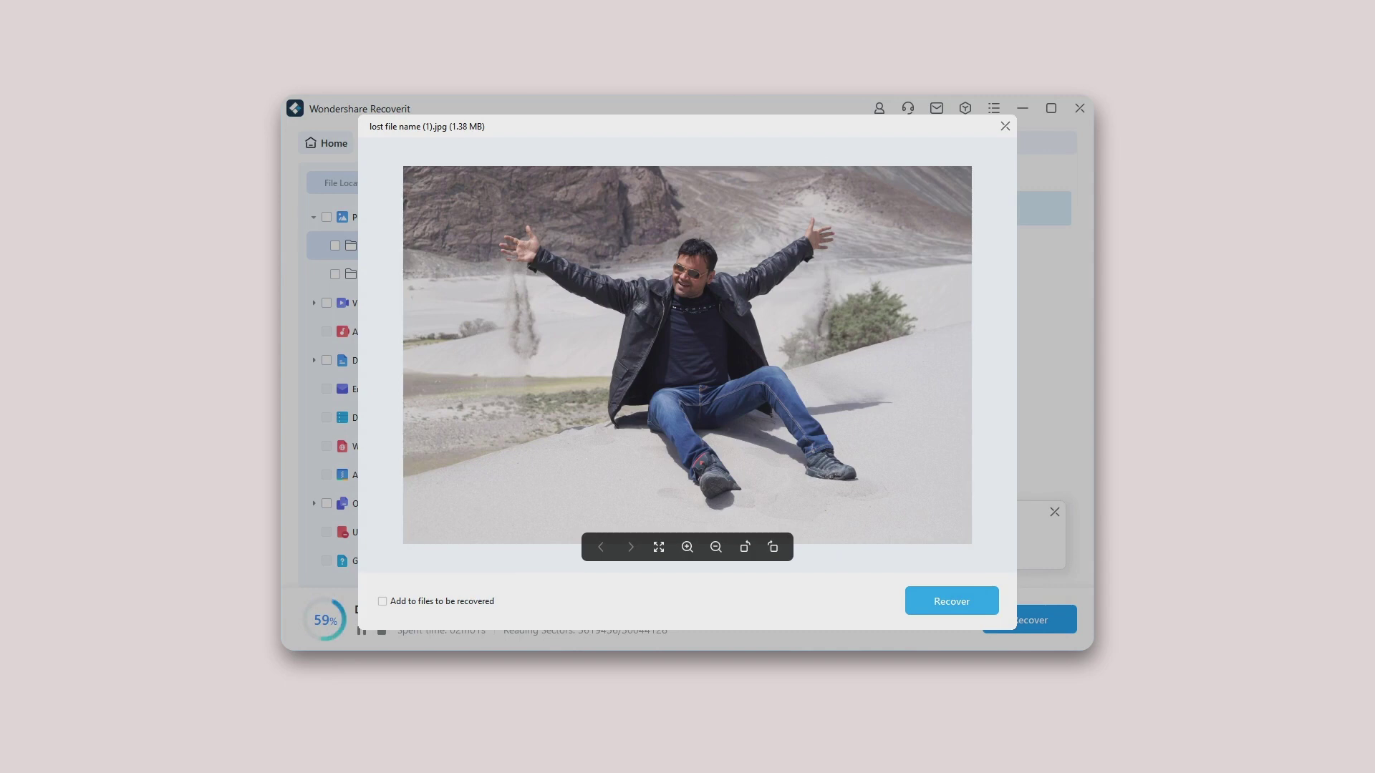
pyautogui.click(951, 601)
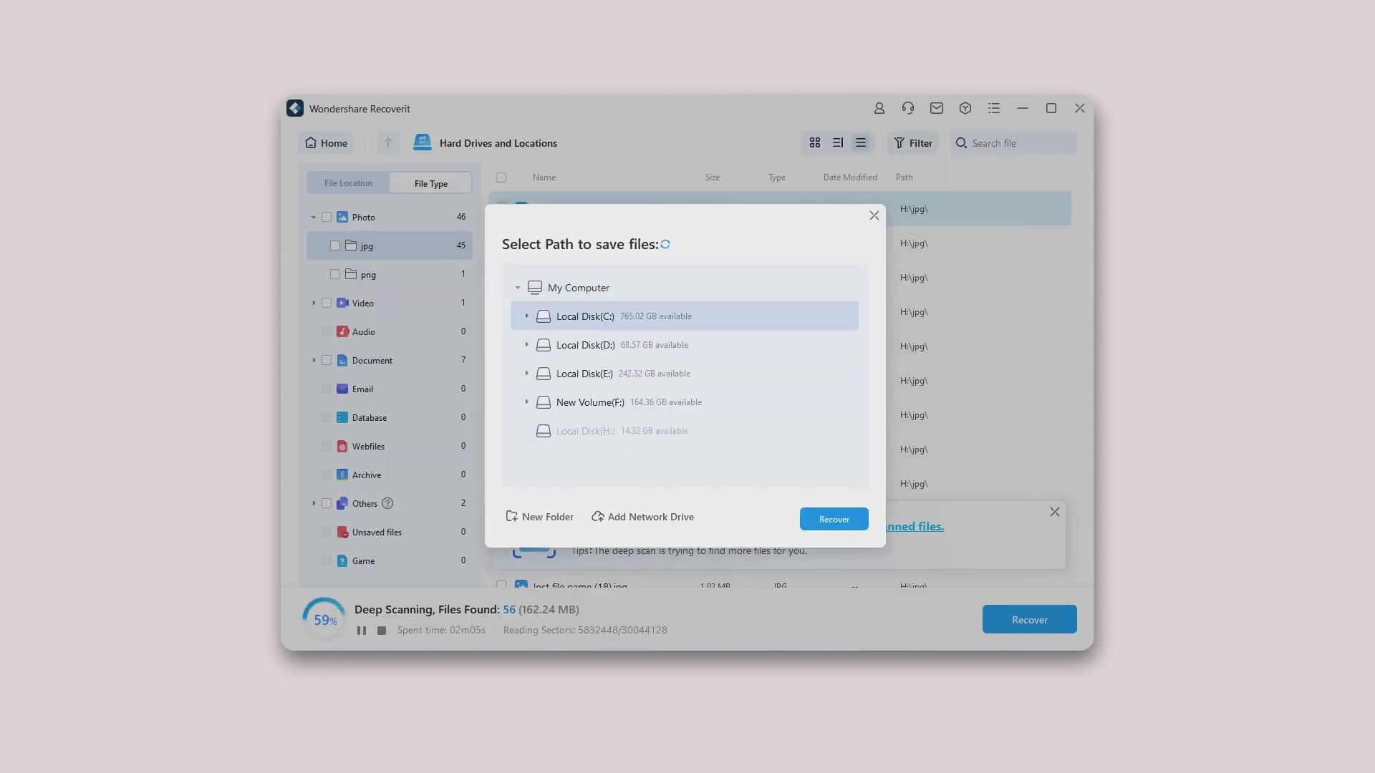
# Create a folder named Data recover on Local Disk (C:) and recover the image into it.
pyautogui.click(540, 516)
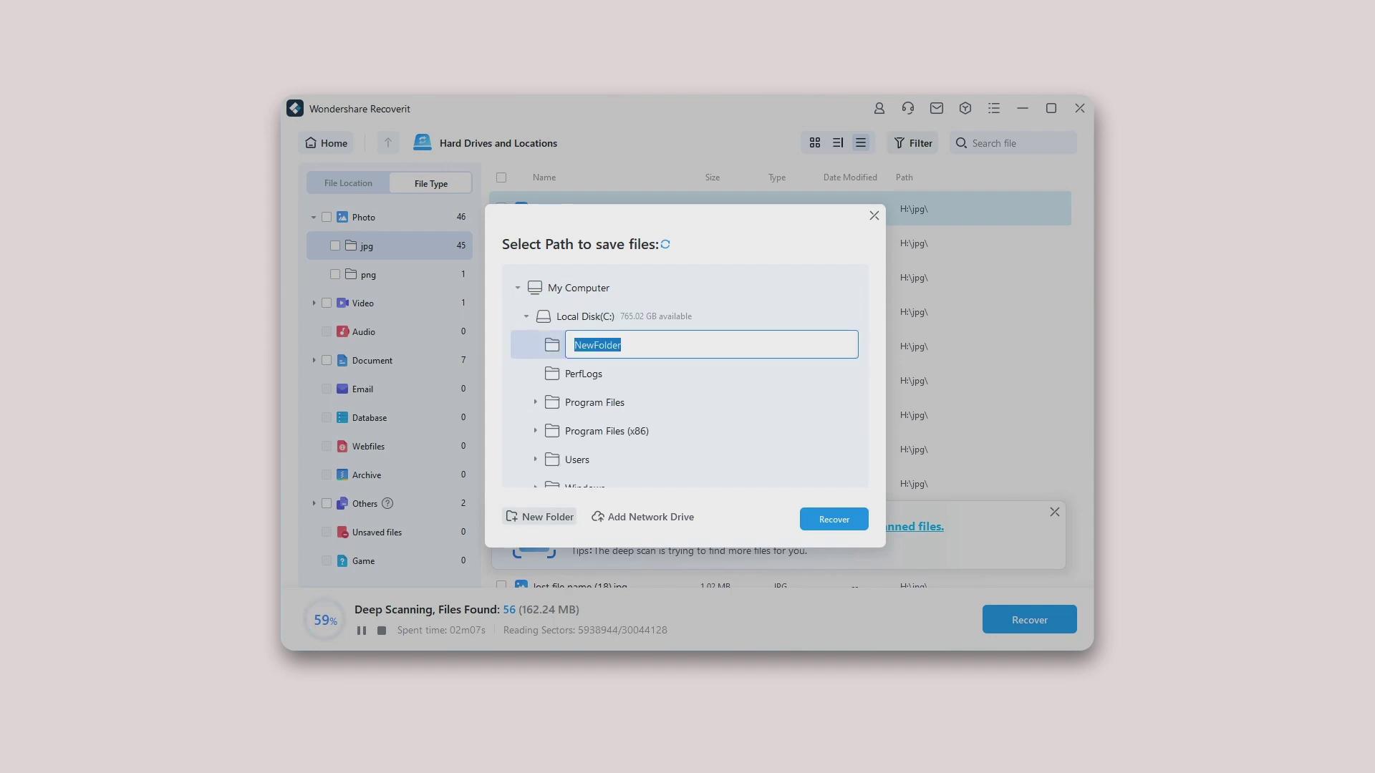
pyautogui.write('Data recover')
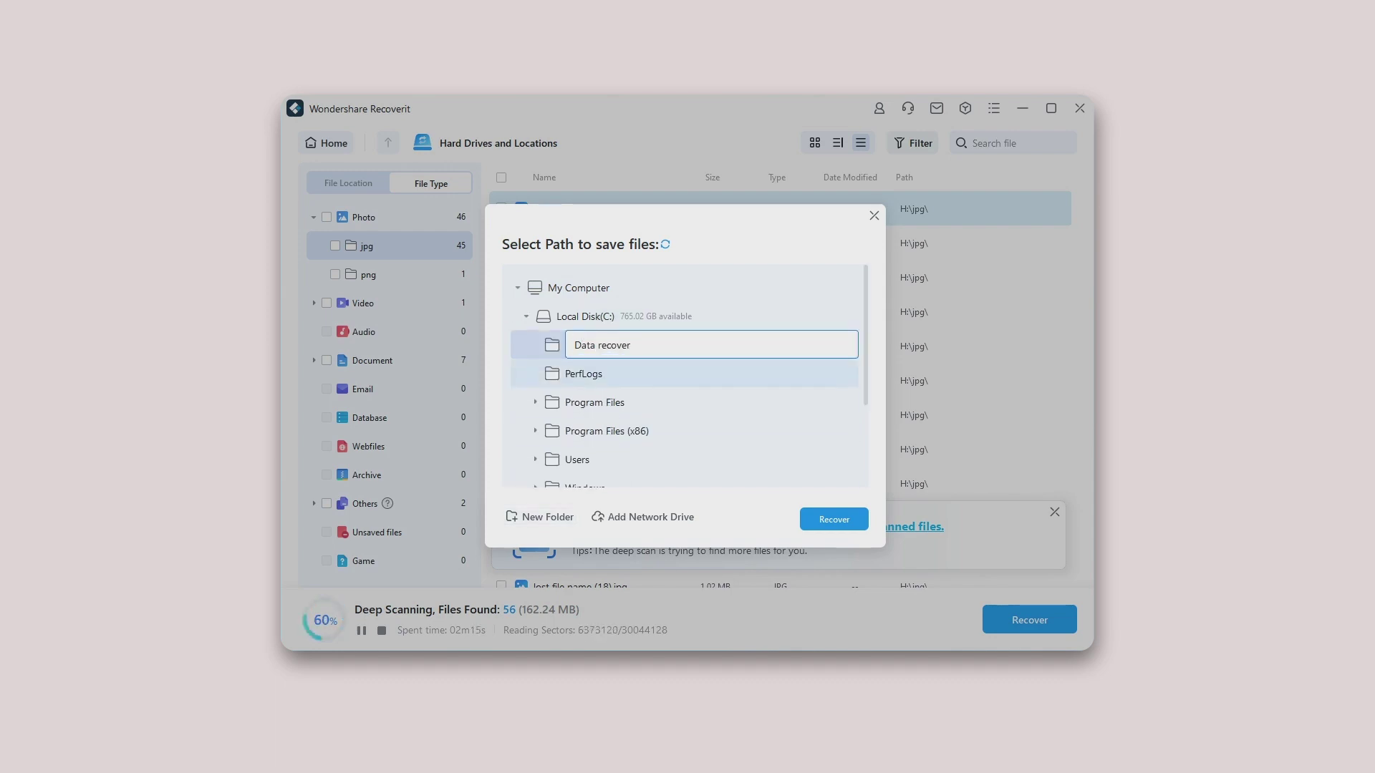
pyautogui.press('Return')
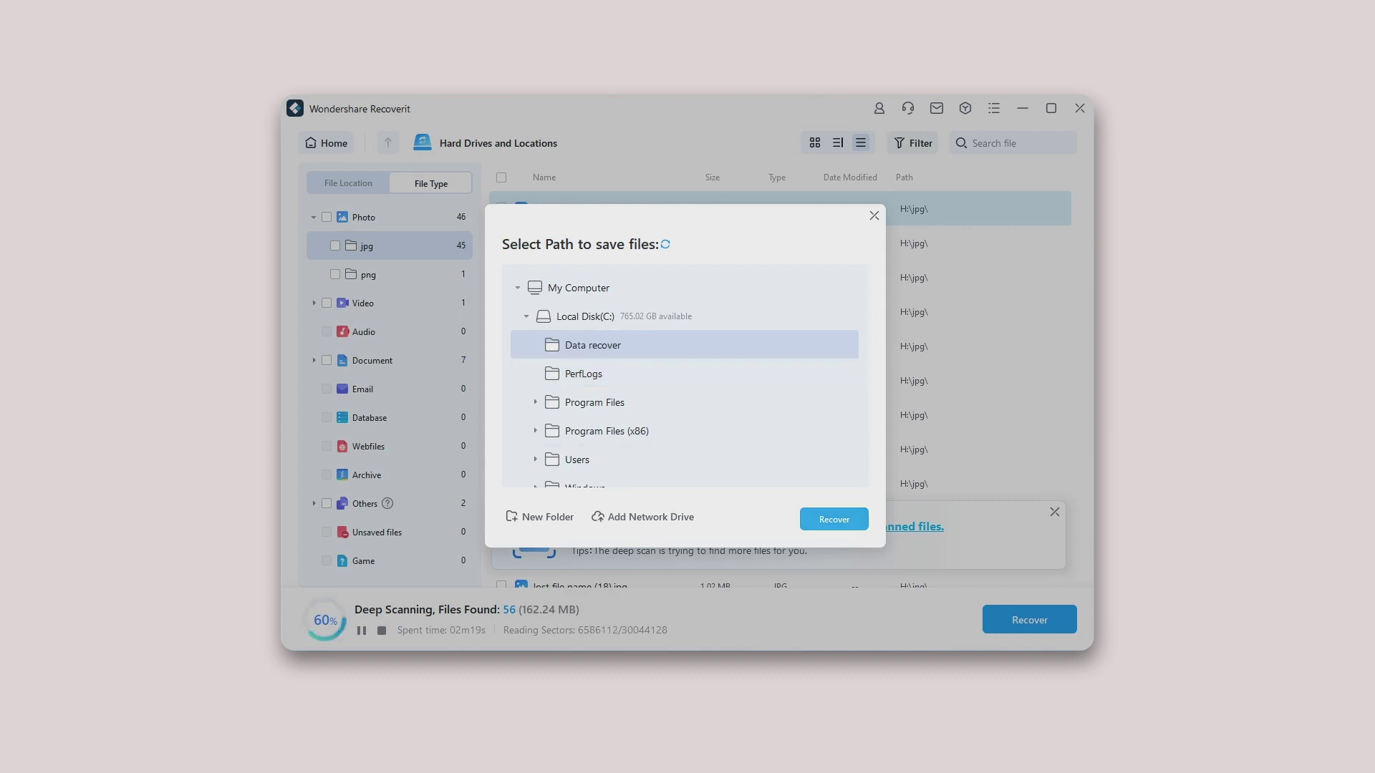
pyautogui.click(834, 519)
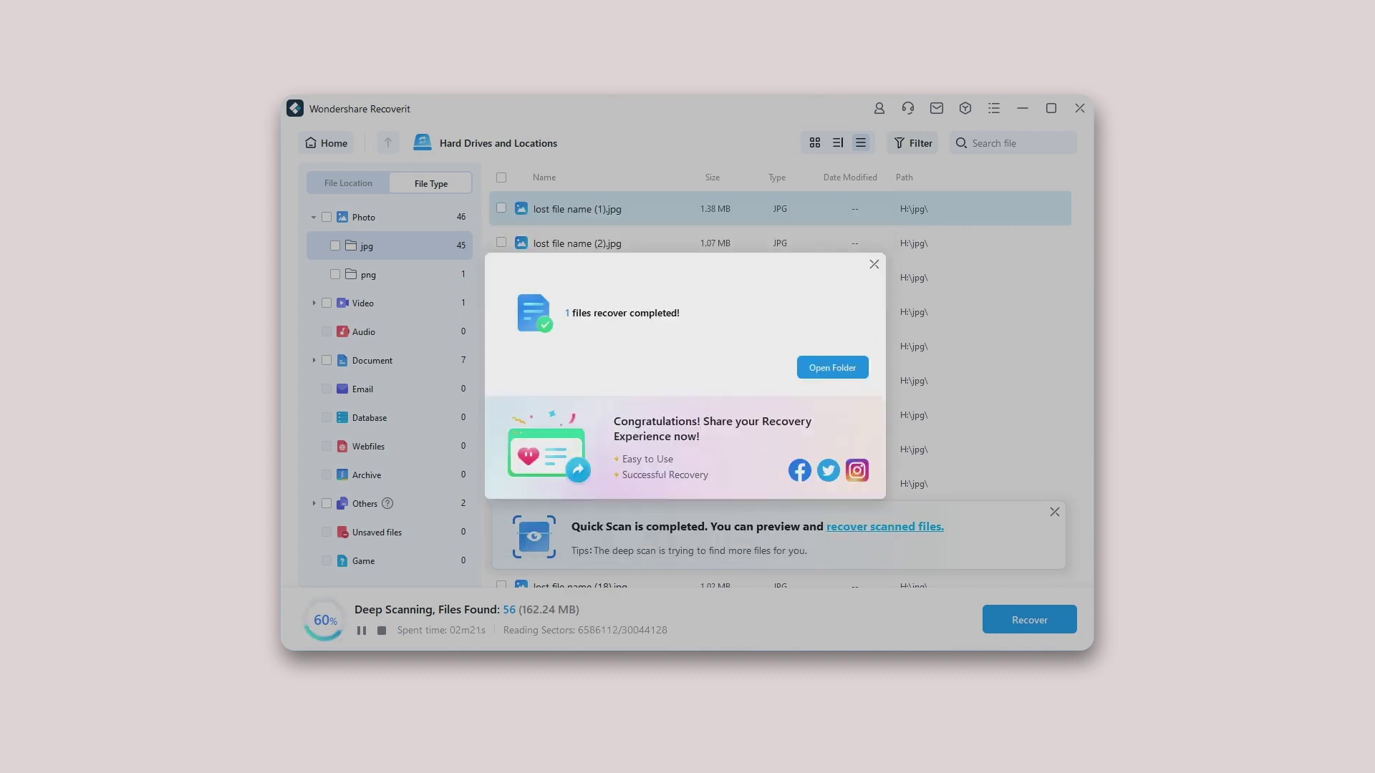